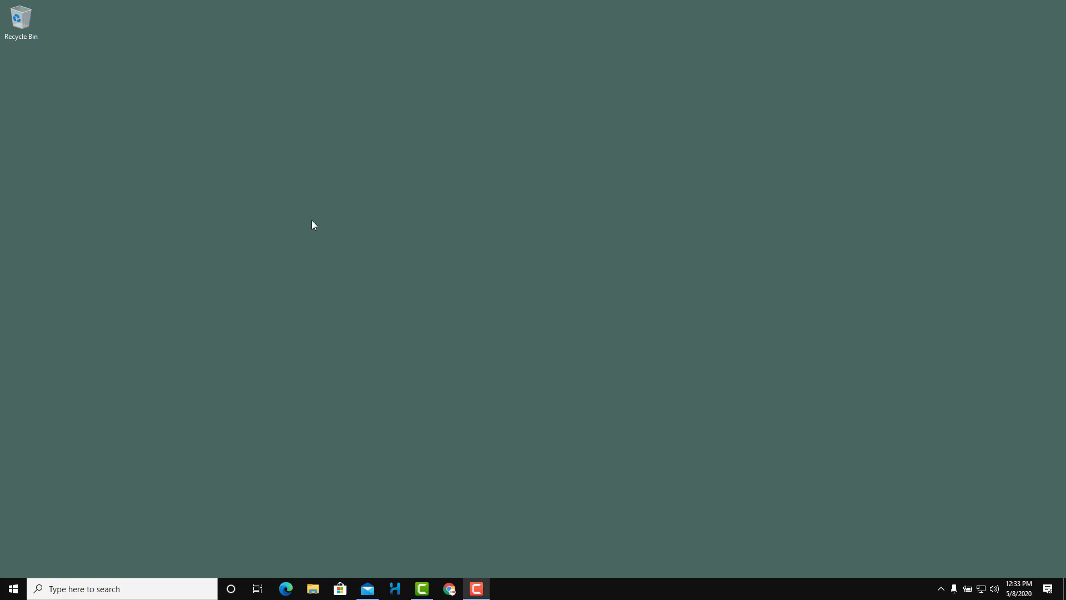
# Launch Microsoft Edge and load zoom.us.
pyautogui.click(284, 590)
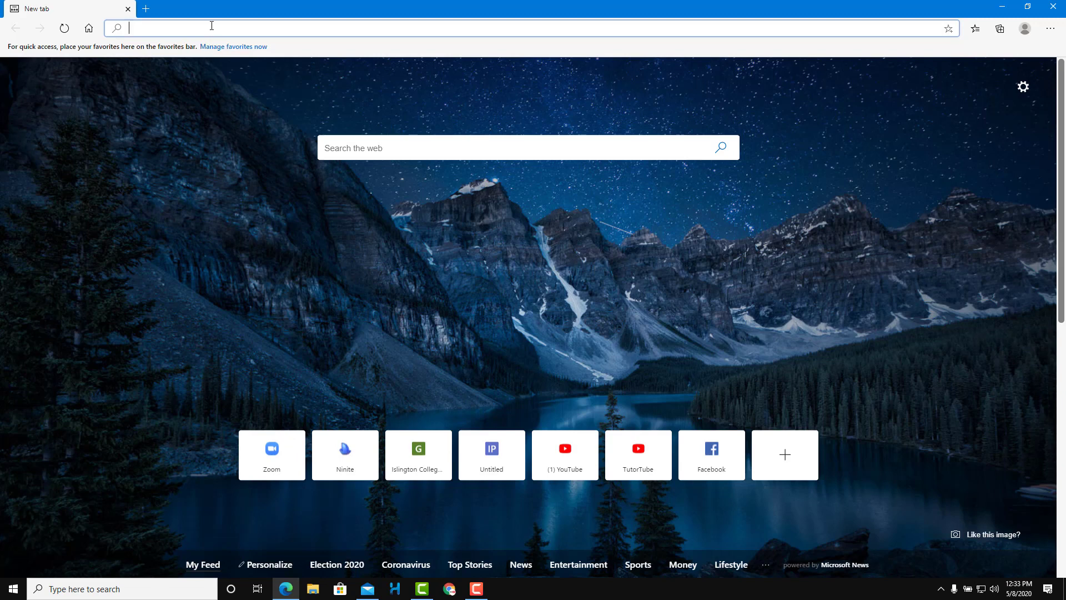
pyautogui.write('zoom.')
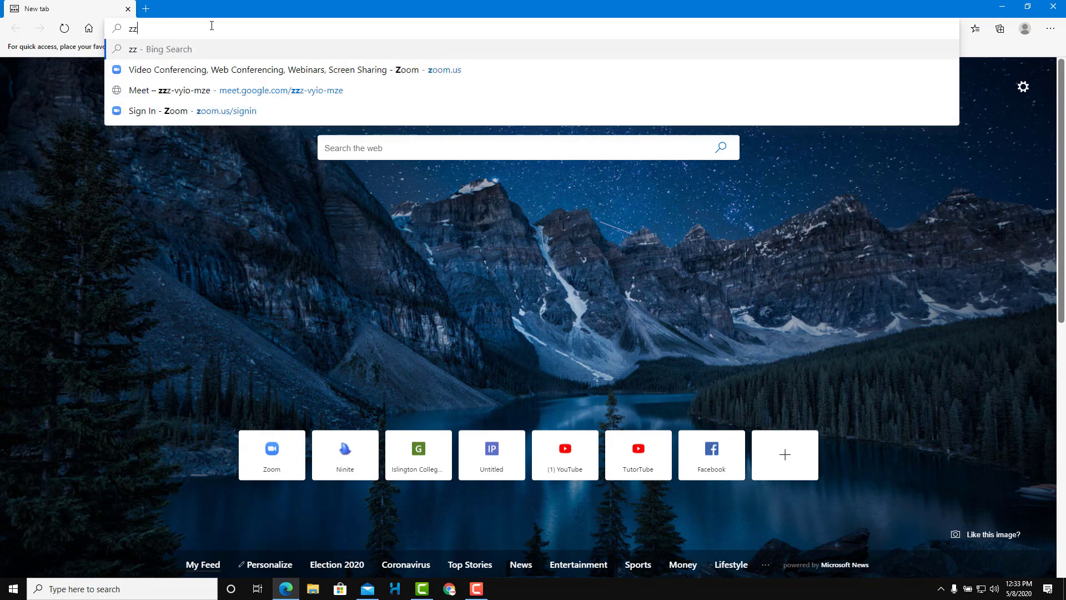
pyautogui.write('us')
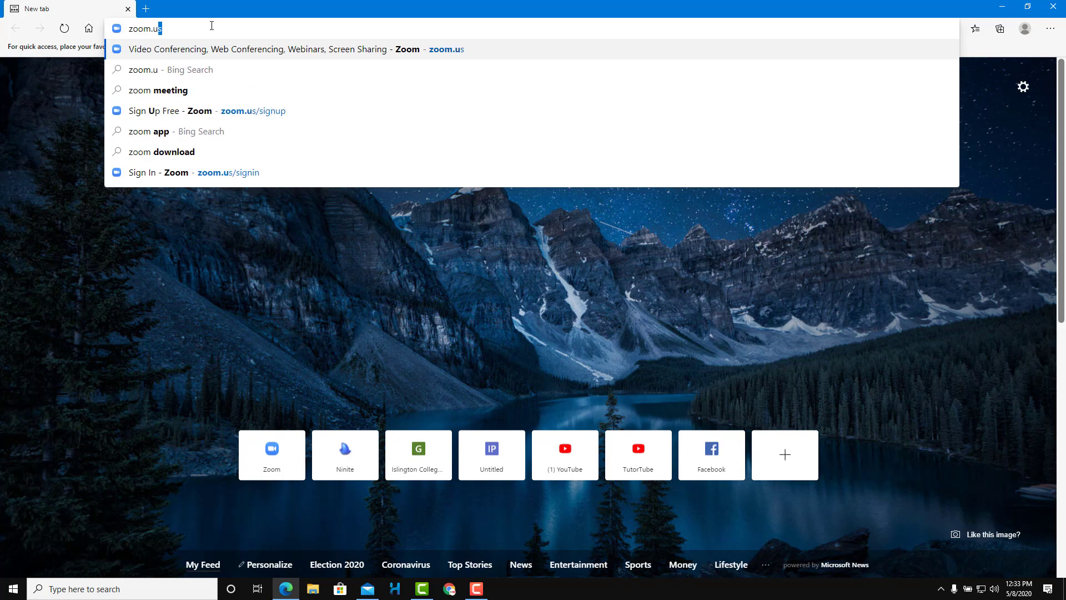
pyautogui.press('Return')
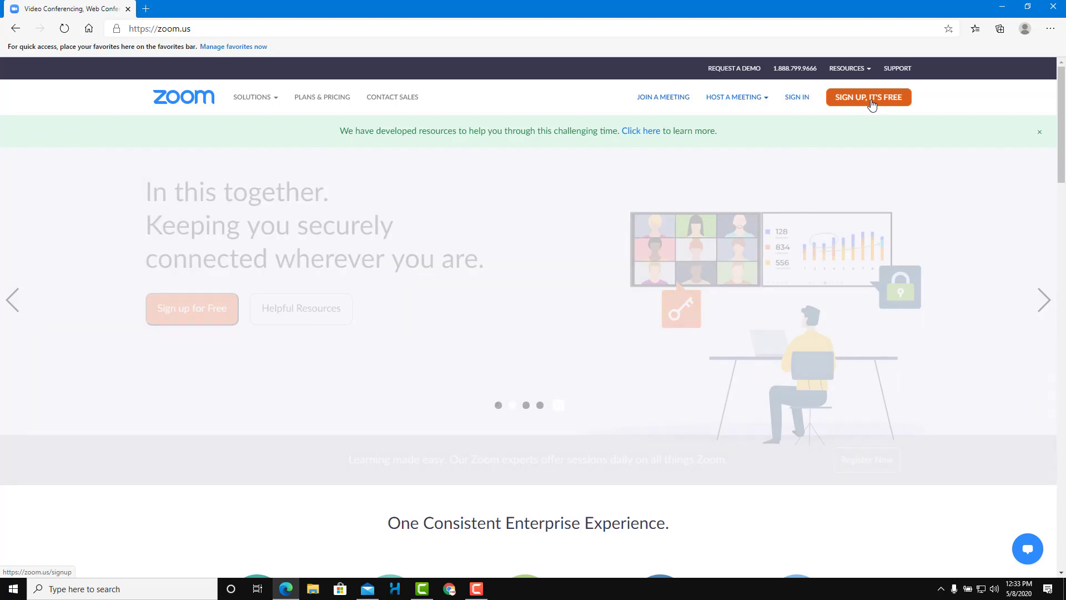
# Begin the free sign-up and confirm a birth date of Jan 1, 1991.
pyautogui.click(871, 106)
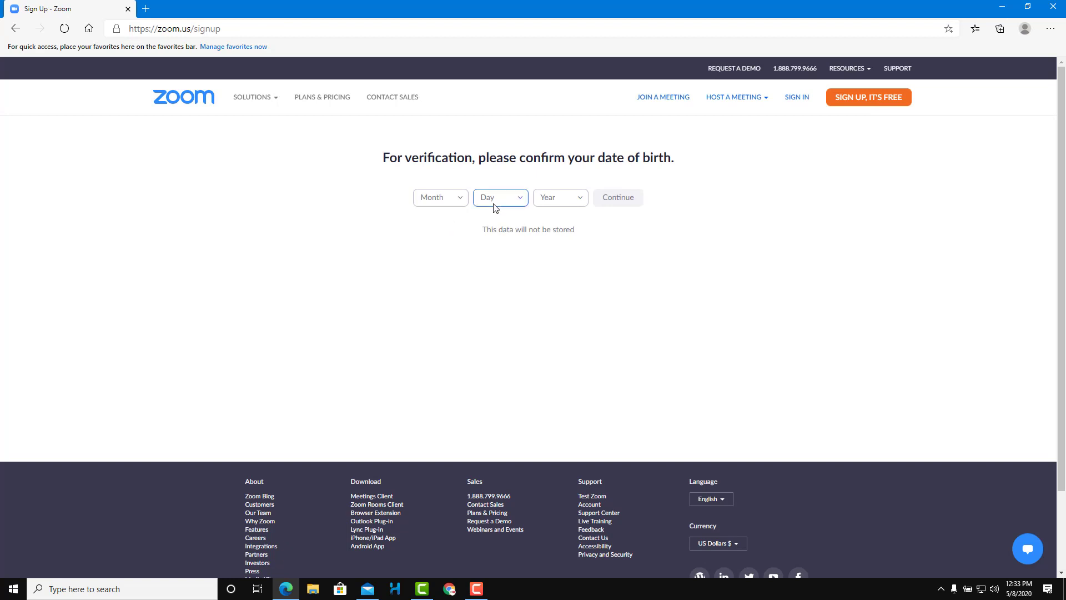
pyautogui.click(464, 204)
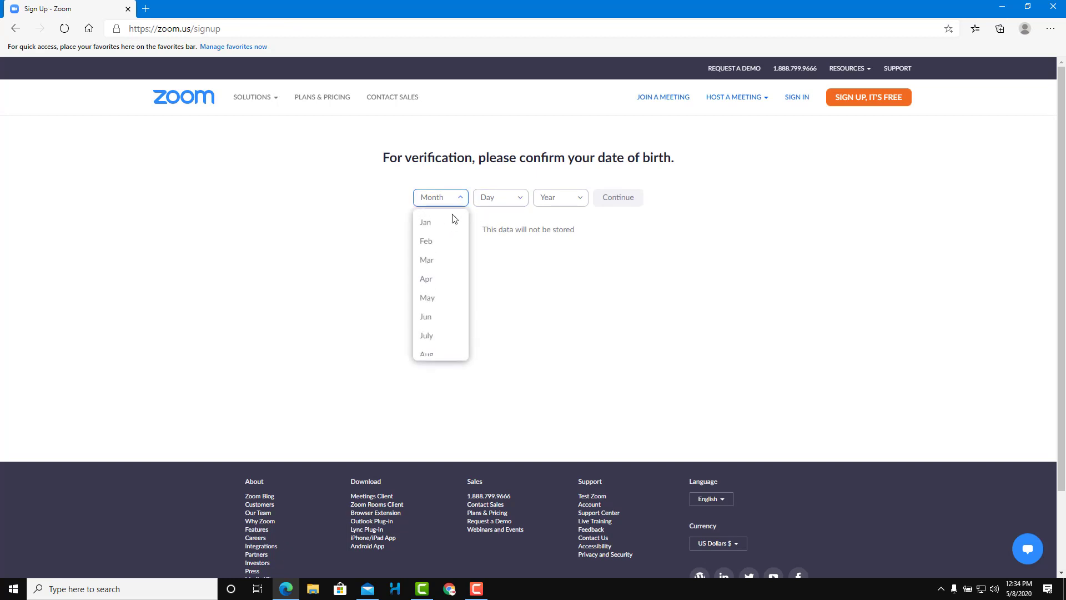
pyautogui.click(453, 220)
pyautogui.click(511, 205)
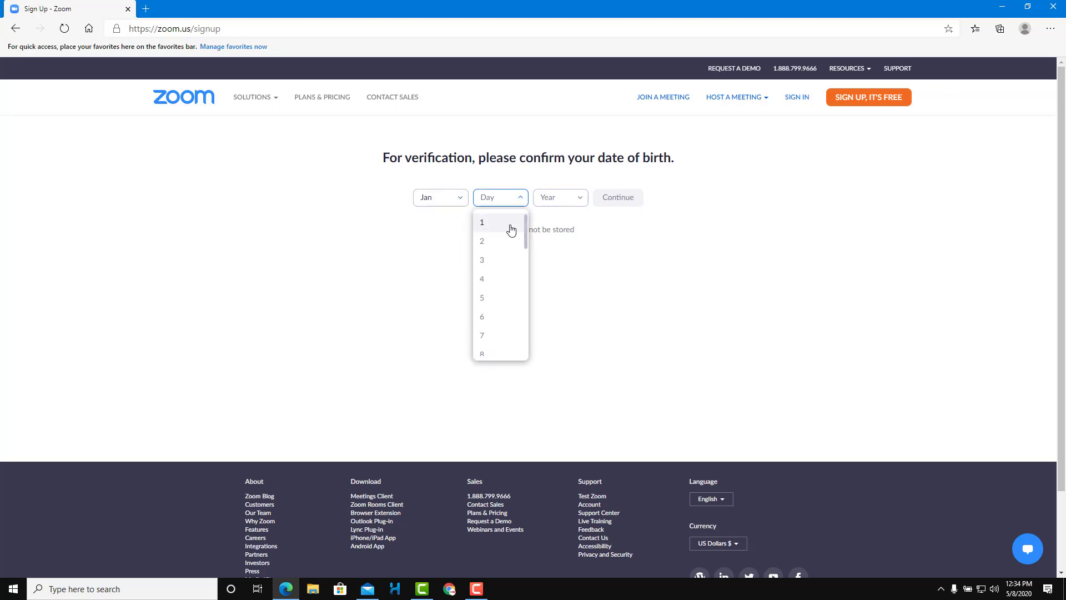
pyautogui.click(511, 228)
pyautogui.click(572, 198)
pyautogui.scroll(-10, 576, 311)
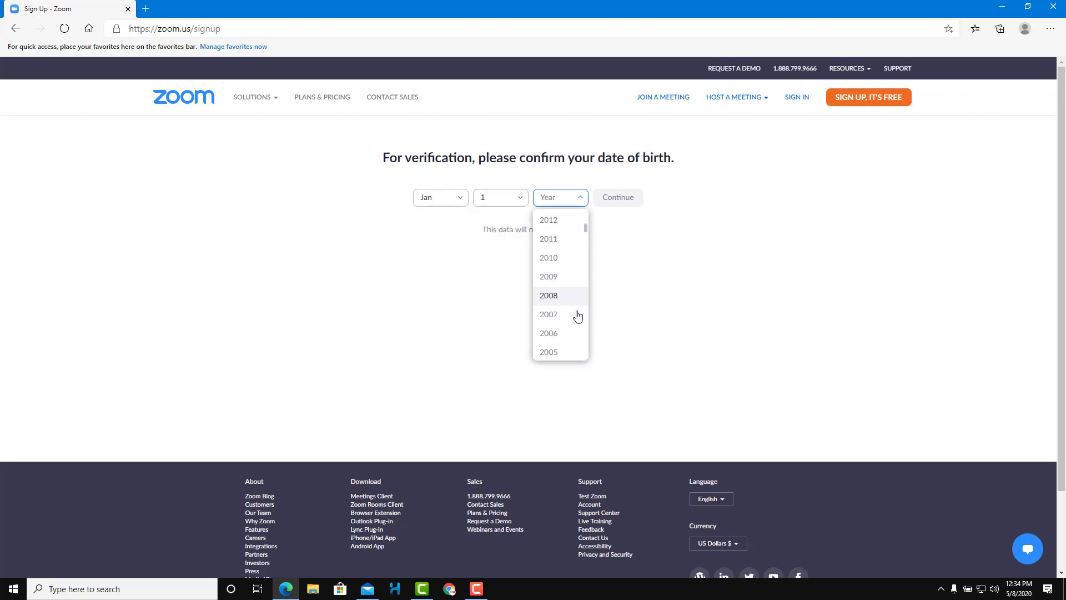
pyautogui.scroll(2, 576, 311)
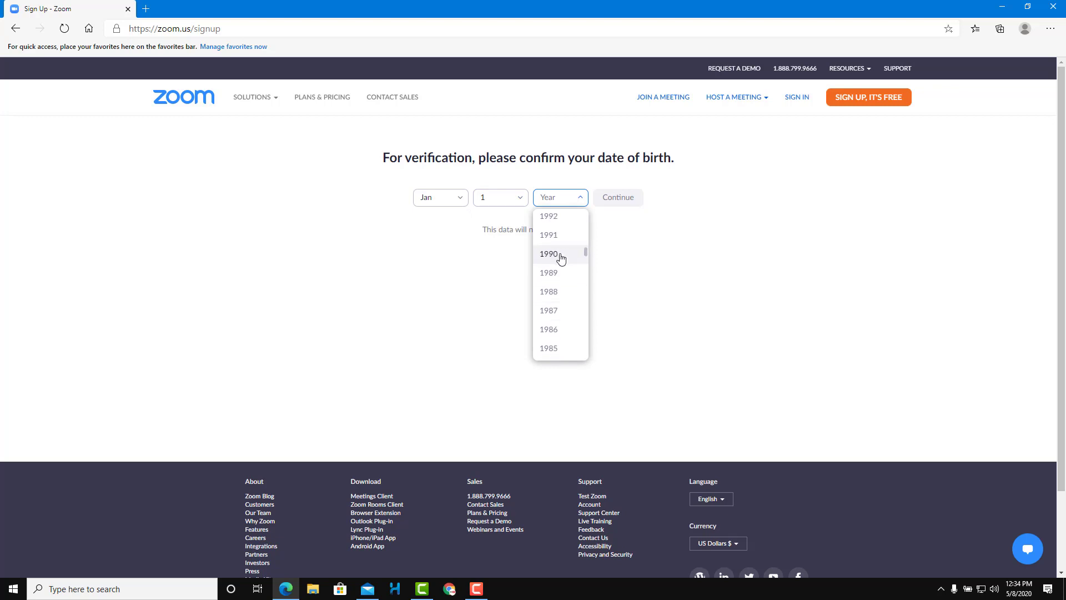
pyautogui.click(562, 237)
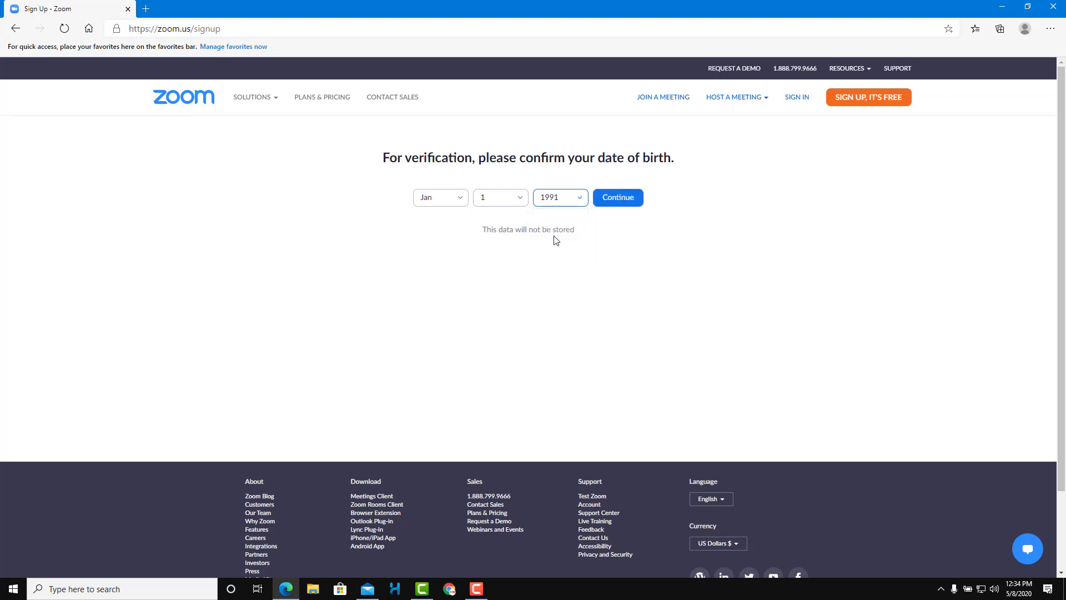
pyautogui.click(620, 206)
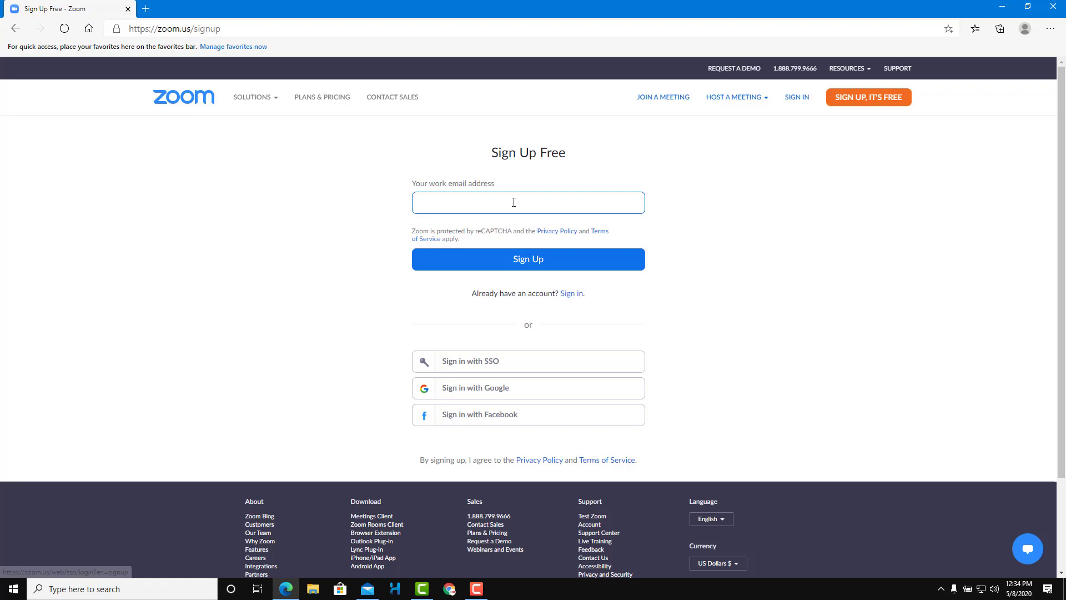
# Enter the work email address, fix its misspelled domain ending to 'look.com', and sign up.
pyautogui.click(603, 195)
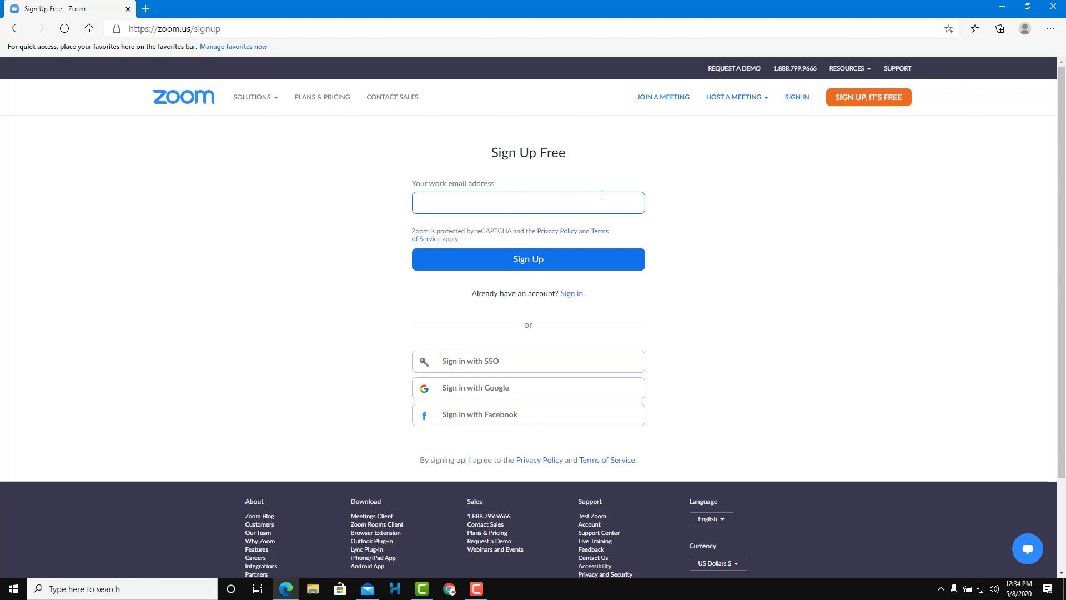
pyautogui.click(659, 176)
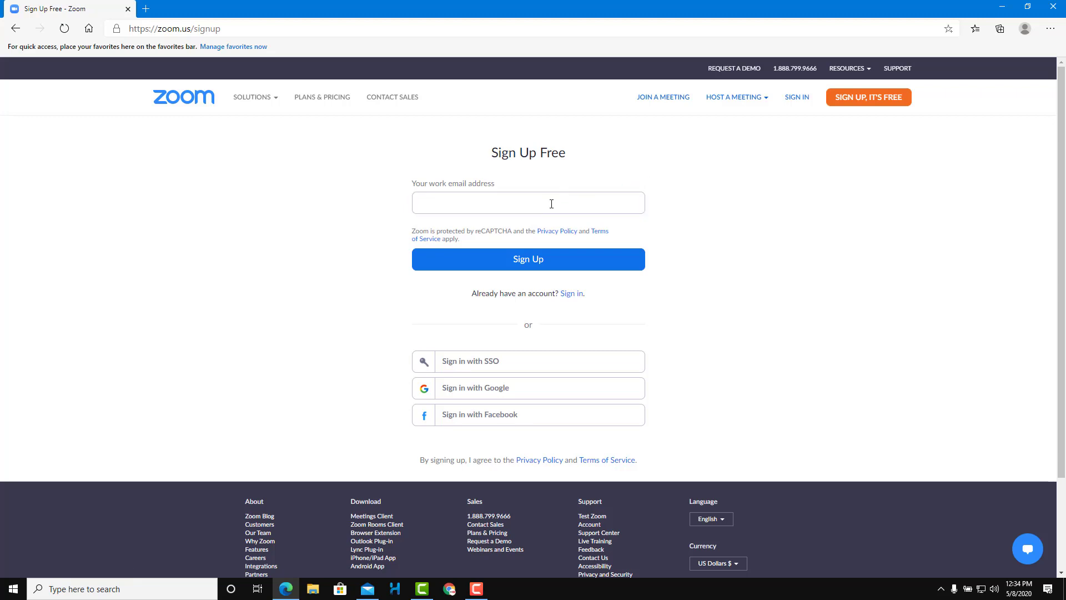
pyautogui.click(501, 201)
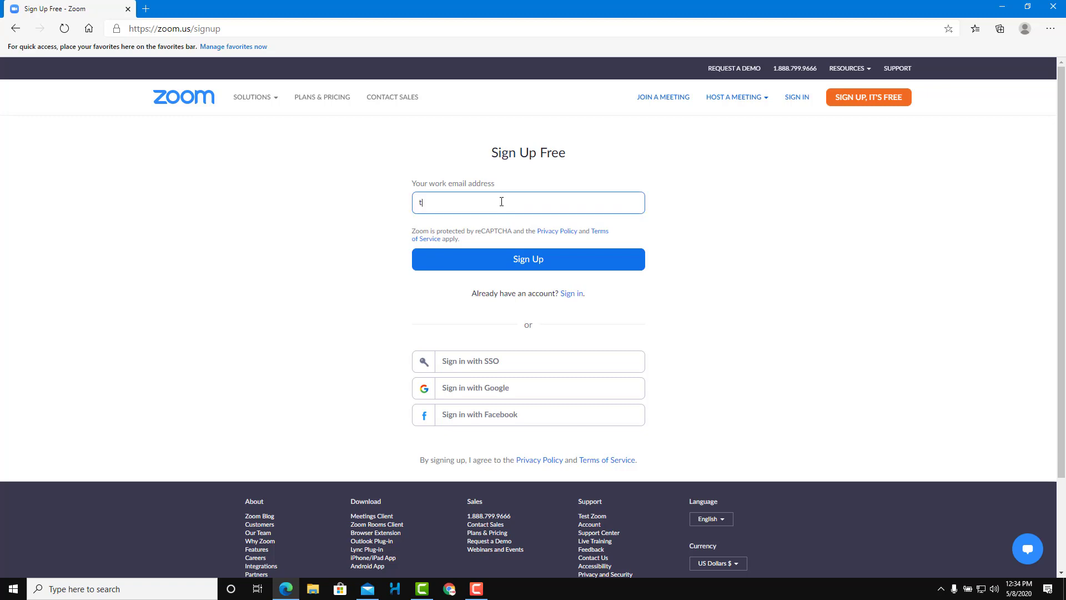
pyautogui.keyDown('shift'); pyautogui.click(611, 195); pyautogui.keyUp('shift')
pyautogui.write('look.com')
pyautogui.click(522, 265)
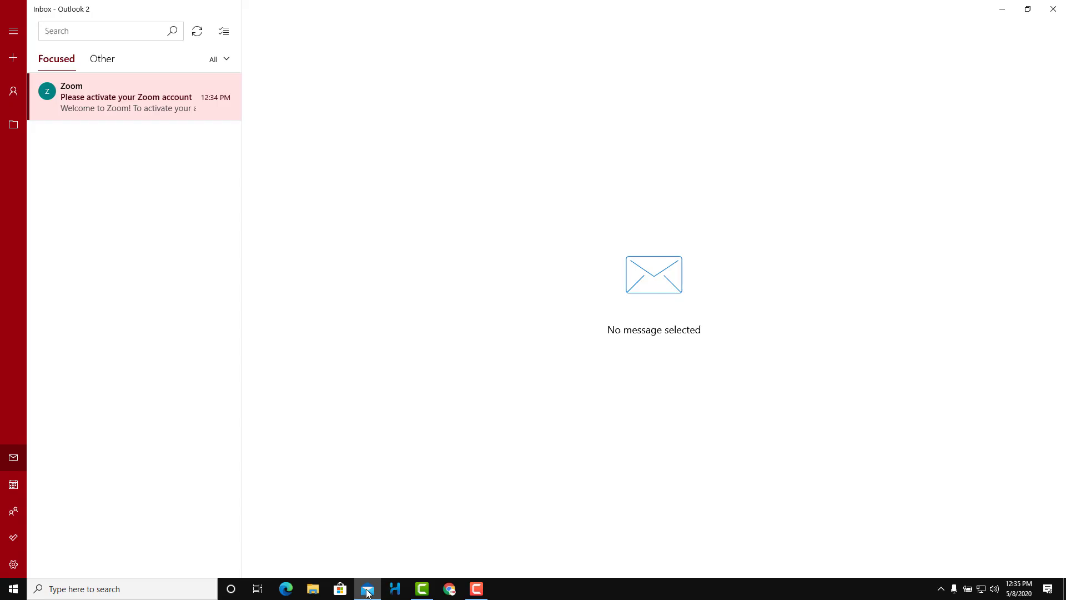
# Open the 'Please activate your Zoom account' email in Mail.
pyautogui.click(124, 104)
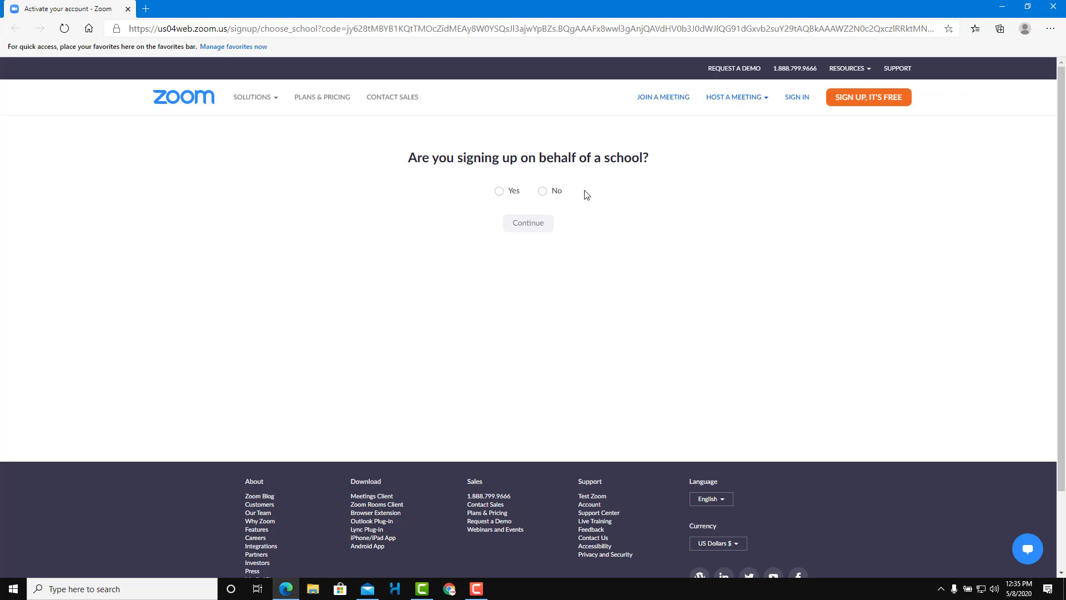
# Answer No to signing up on behalf of a school and continue.
pyautogui.click(543, 191)
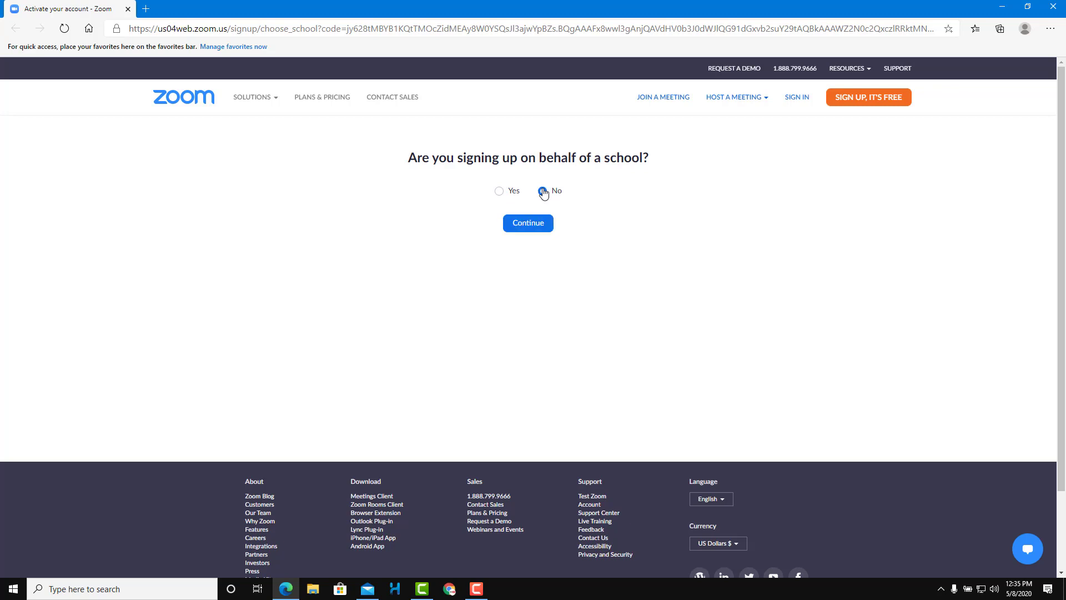
pyautogui.click(532, 228)
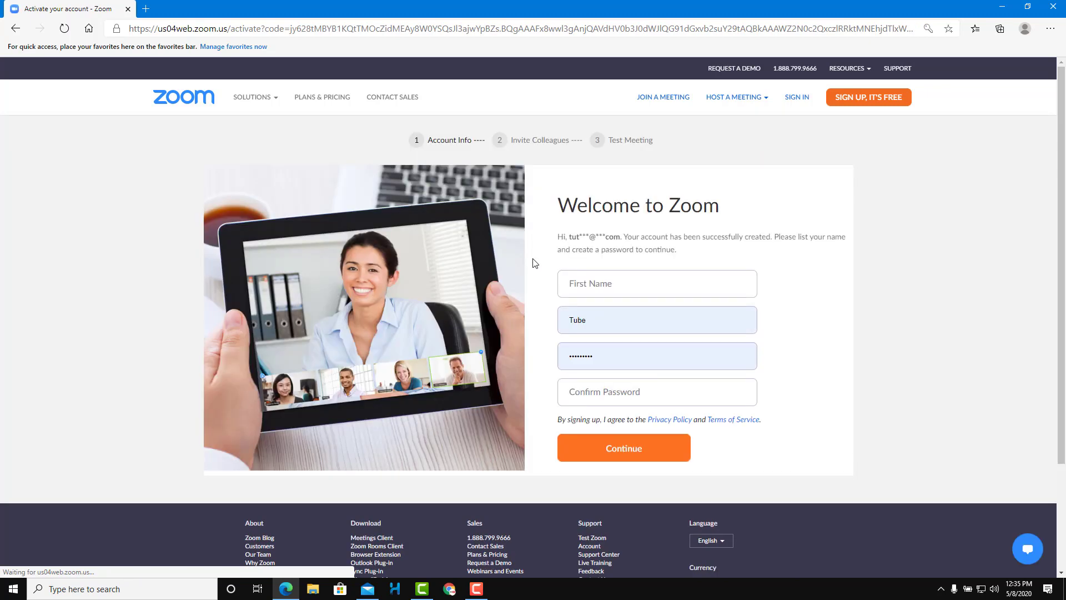
# Enter the account holder's first name and a matching account password twice, then submit.
pyautogui.click(614, 288)
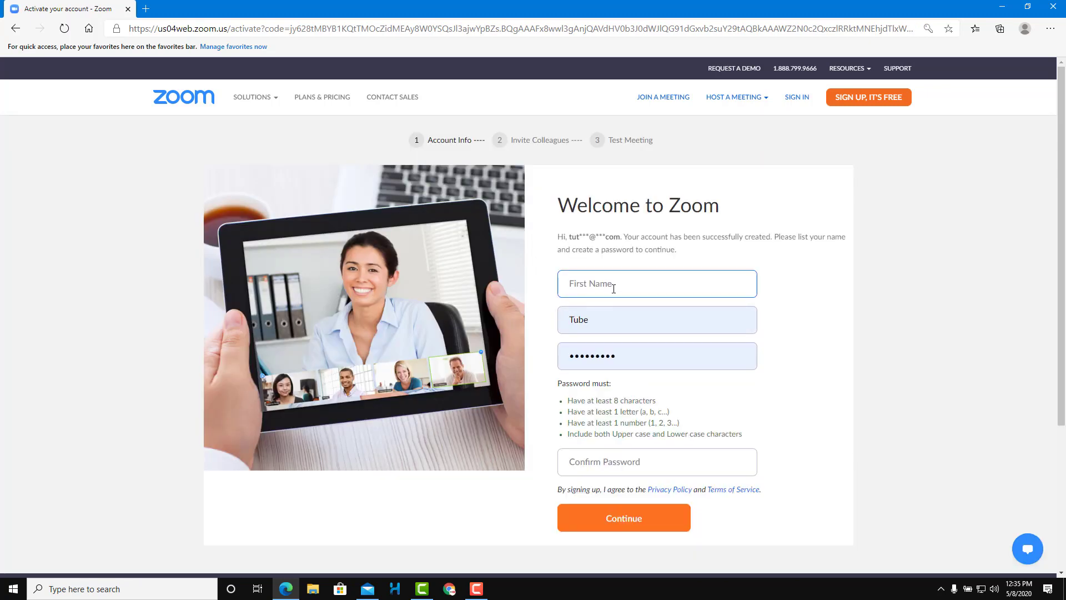
pyautogui.write('Tutor')
pyautogui.click(647, 352)
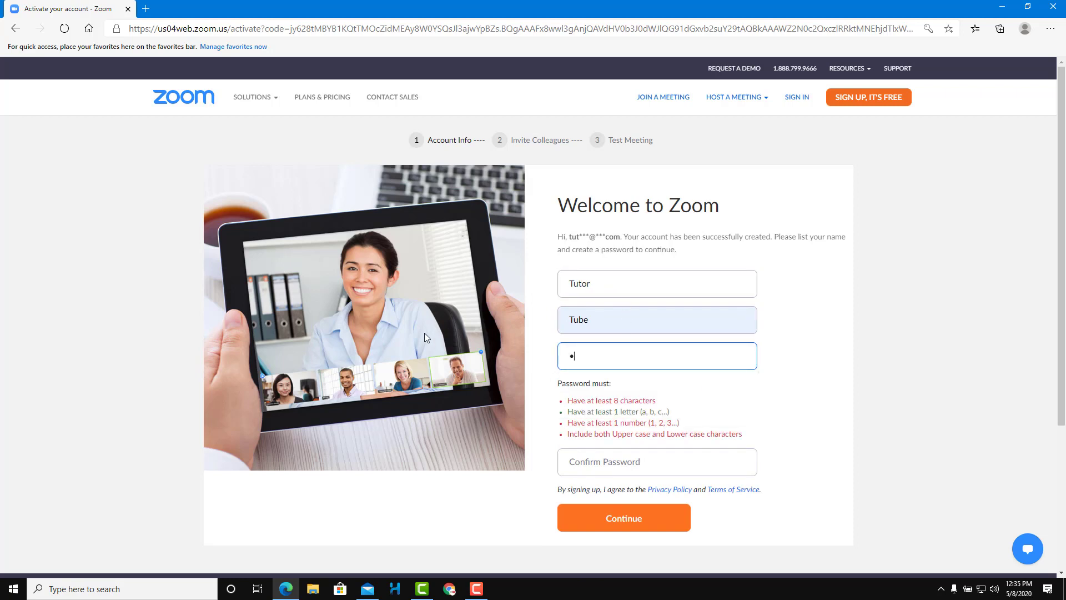
pyautogui.click(680, 465)
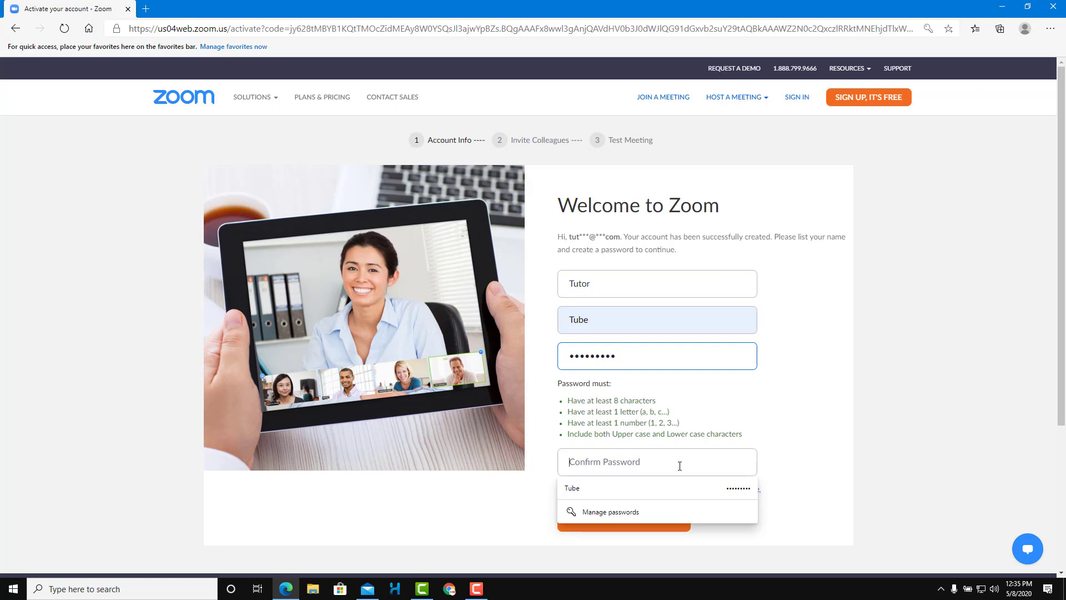
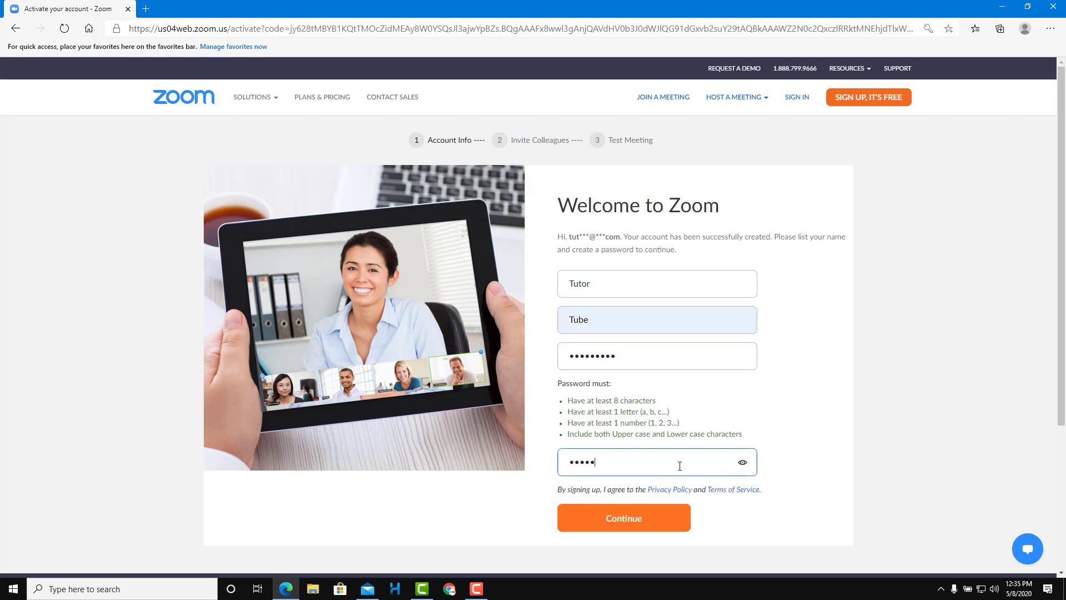
pyautogui.click(634, 514)
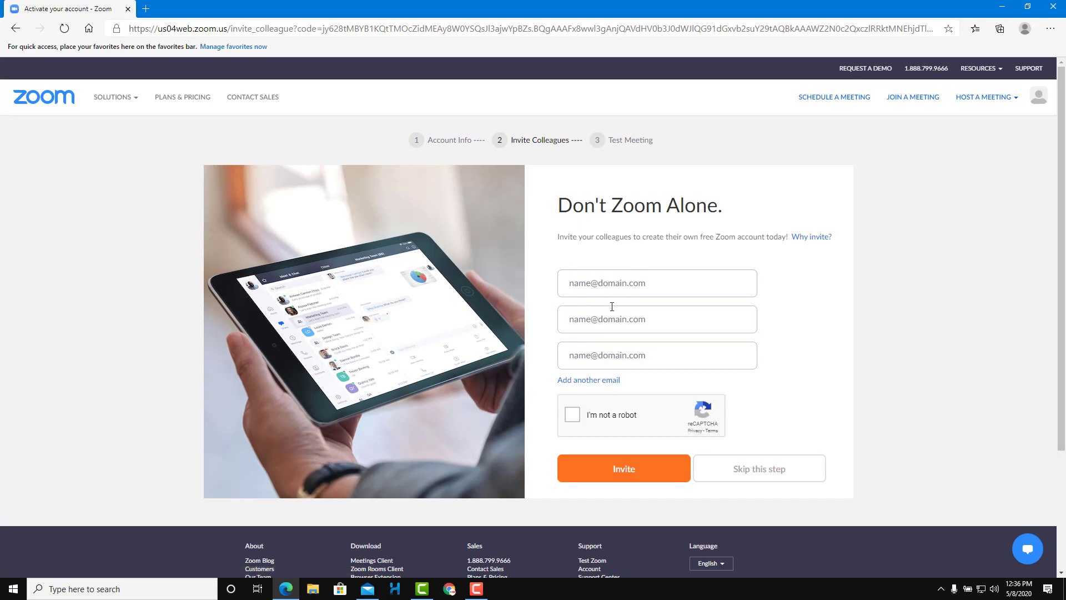
# Skip the Don't Zoom Alone colleague invitations.
pyautogui.click(770, 471)
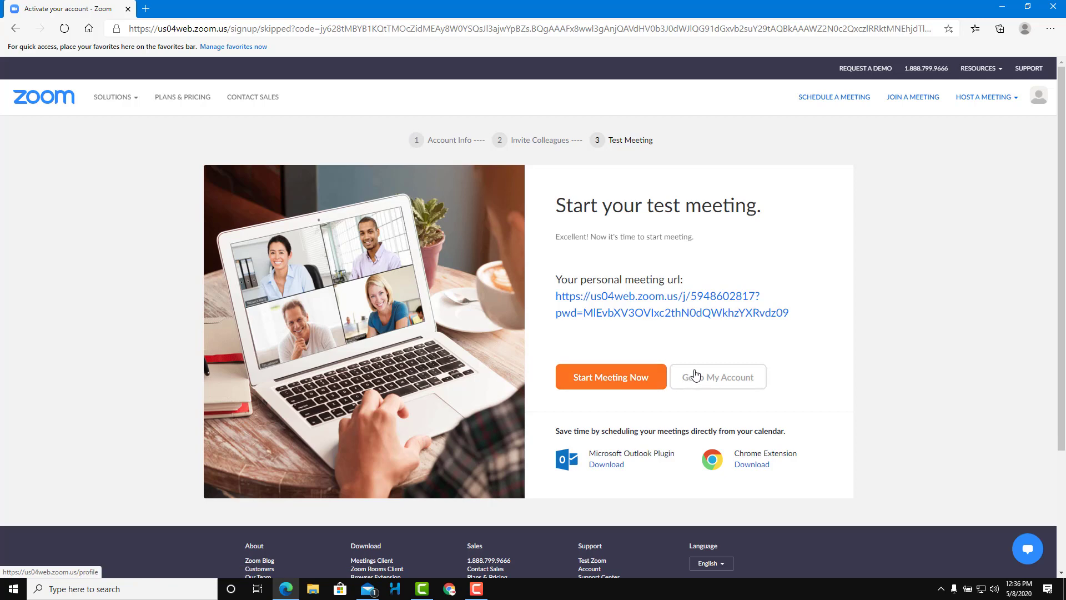
# Go to My Account to view the Personal Meeting ID and sign-in email.
pyautogui.click(742, 378)
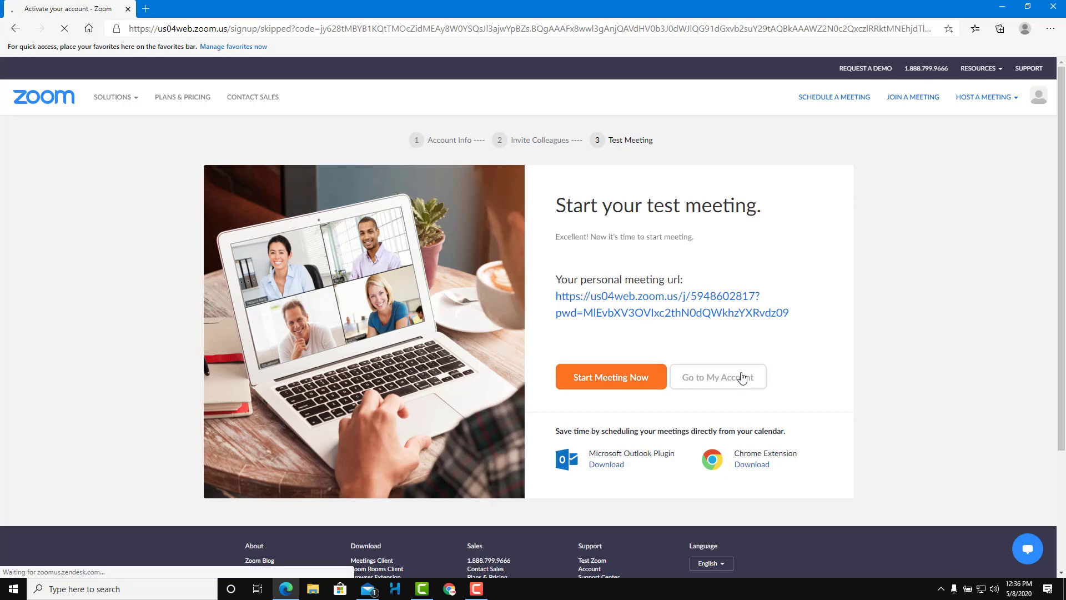